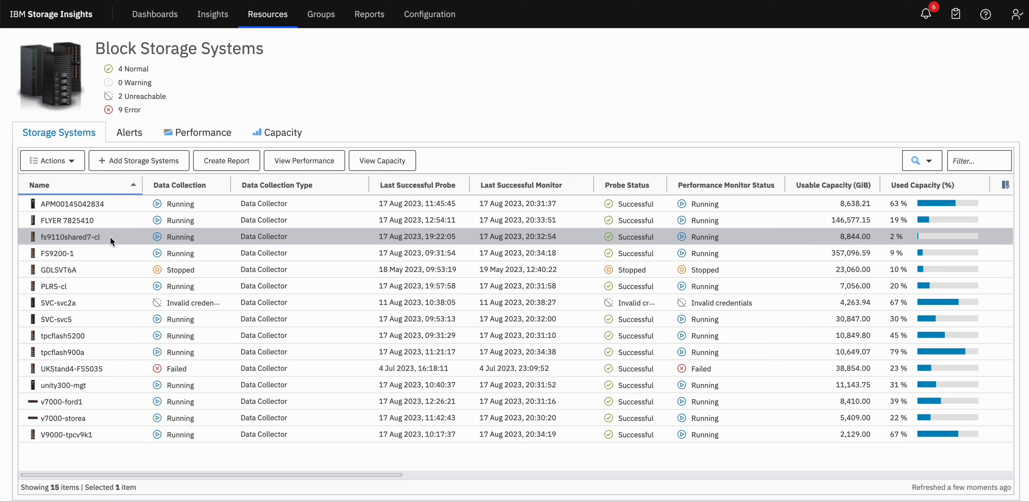
# Step: Review the general properties of the fs9110shared7-cl storage system, including its data collection type, and close them
pyautogui.rightClick(66, 239)
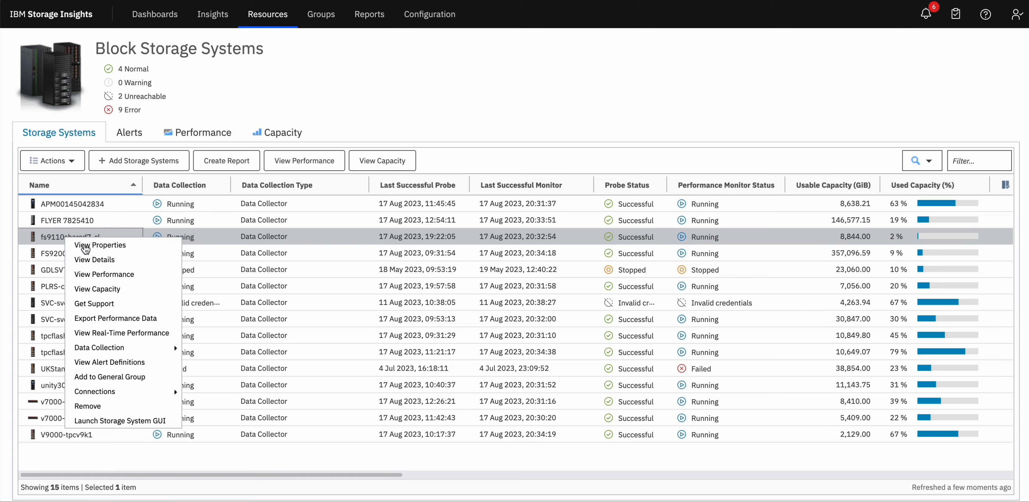
pyautogui.click(83, 244)
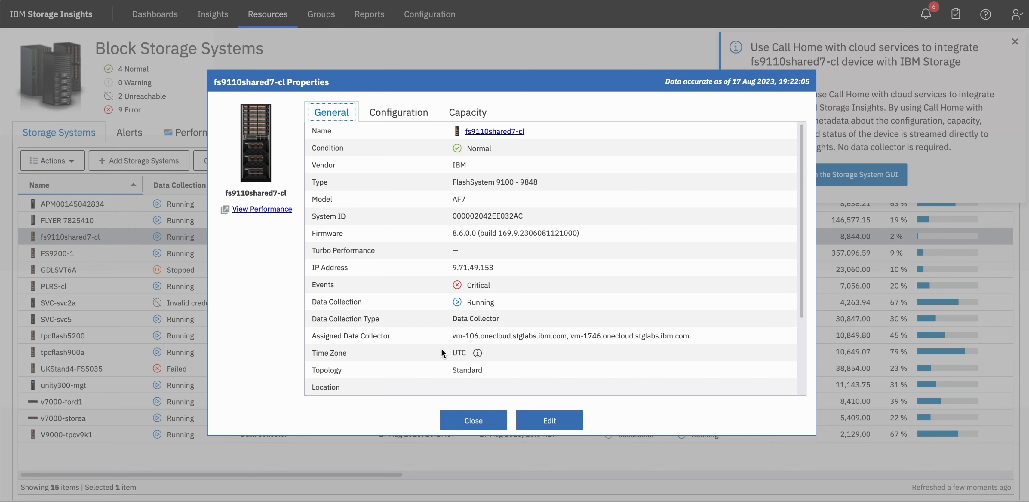
pyautogui.click(463, 421)
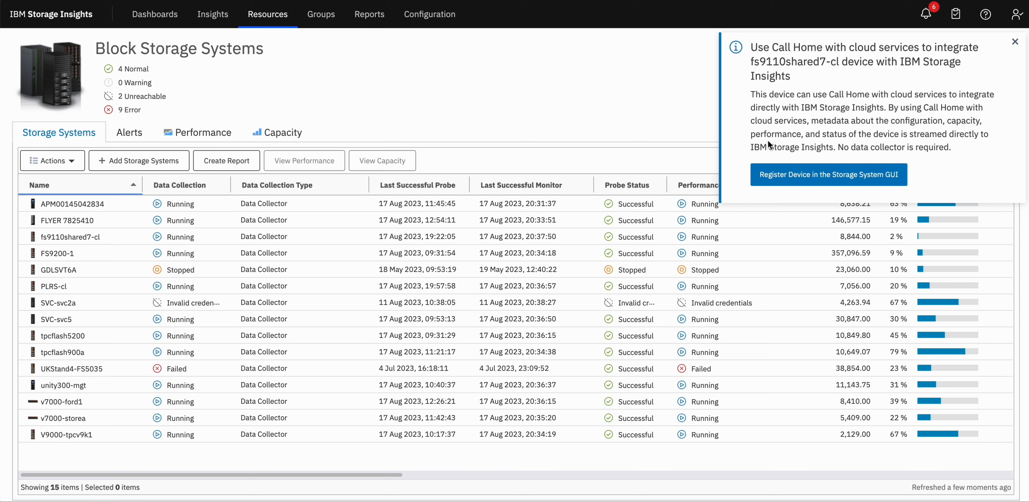
# Step: Open the FlashSystem 9100 management GUI to register the device and sign in as superuser with the account password
pyautogui.click(784, 184)
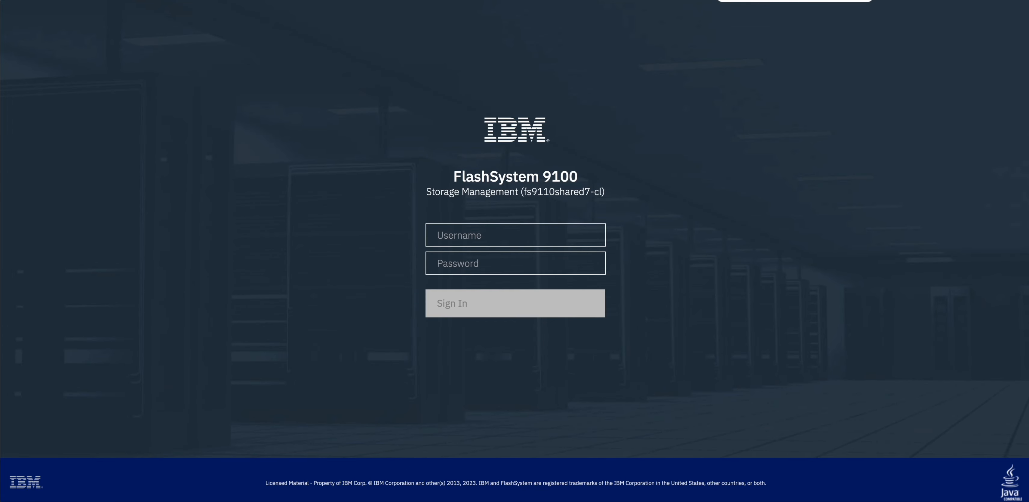
pyautogui.click(481, 227)
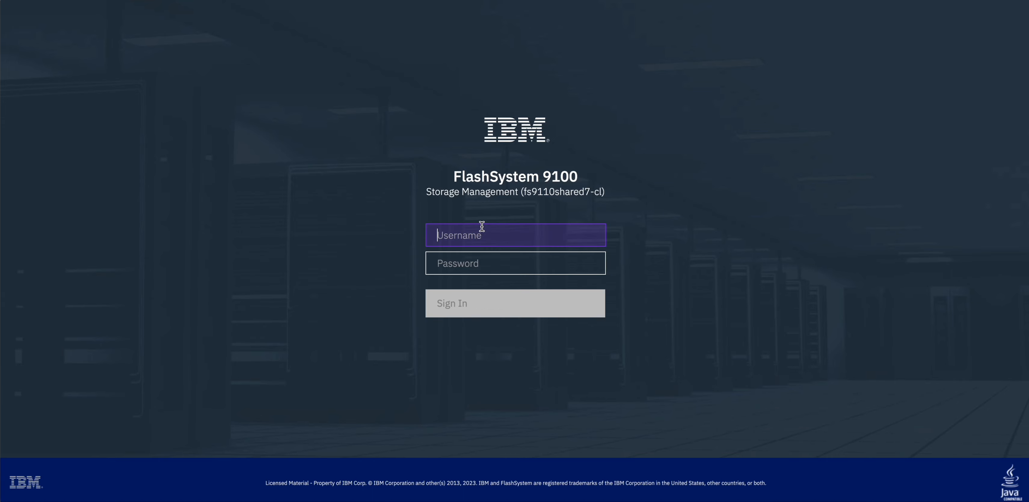
pyautogui.write('superuser')
pyautogui.press('Tab')
pyautogui.write('passw0rd')
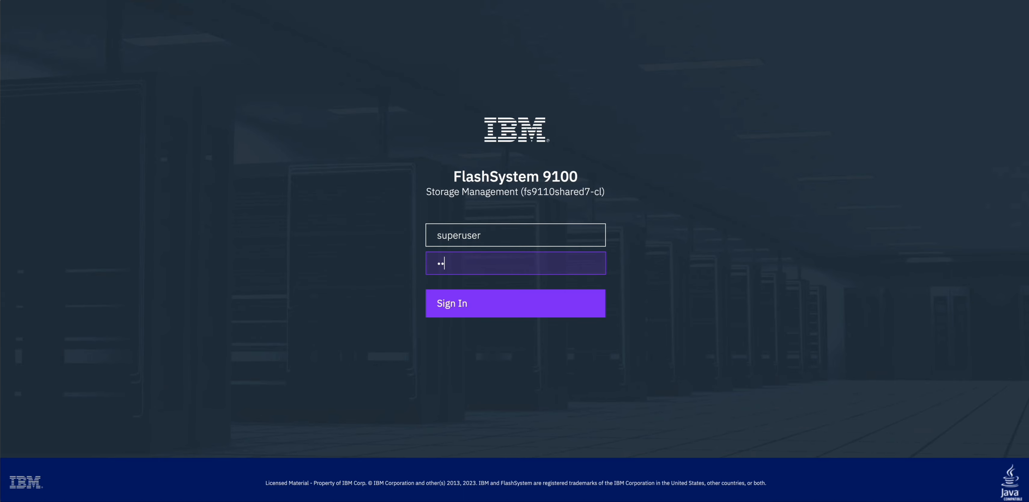
pyautogui.click(463, 308)
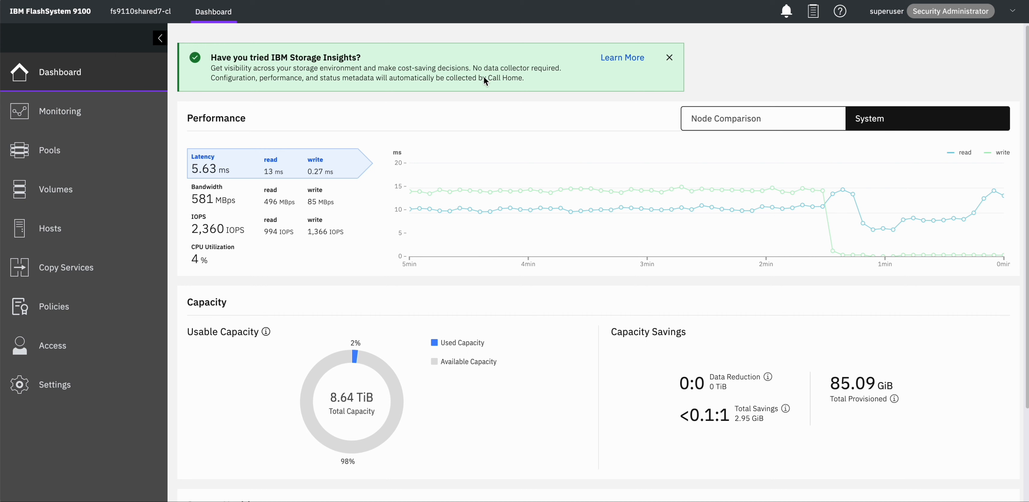
# Step: Start adding this storage system to IBM Storage Insights and submit the administrator's IBMid
pyautogui.click(620, 63)
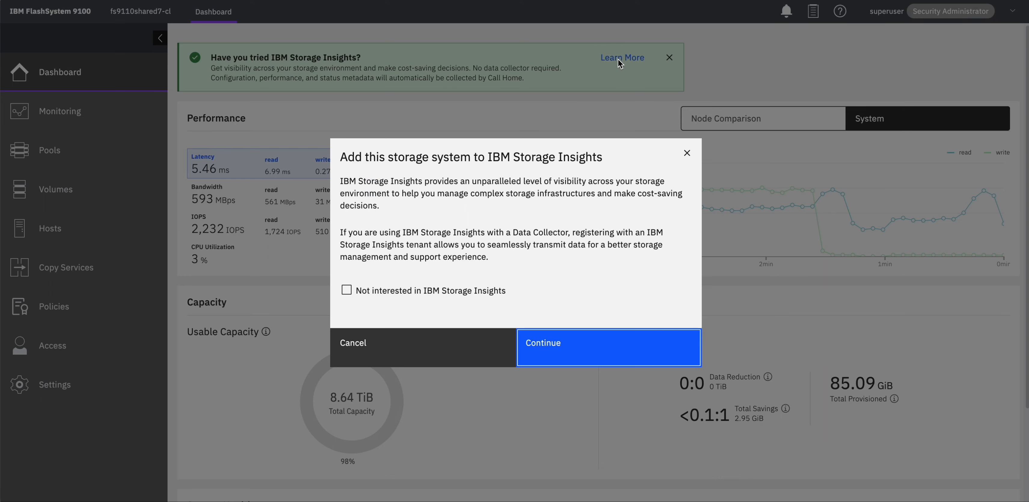
pyautogui.click(551, 358)
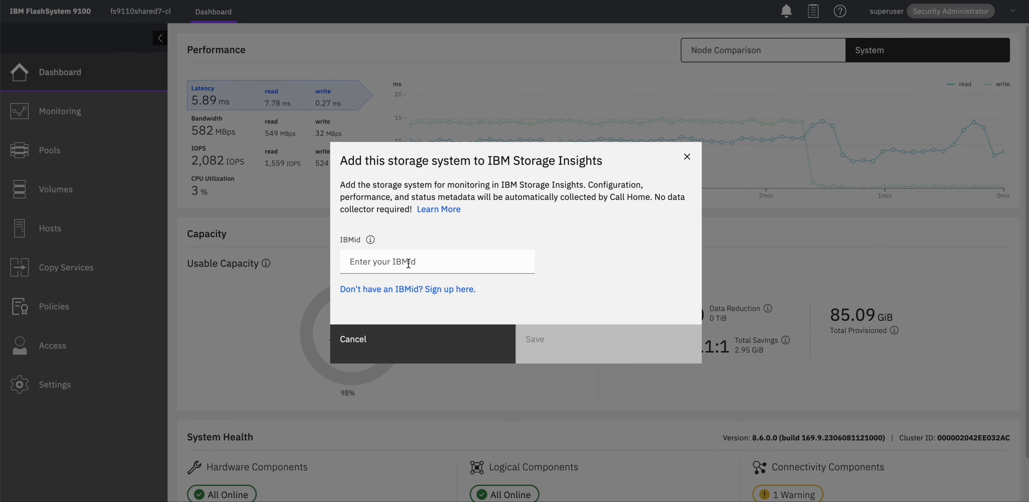
pyautogui.click(409, 263)
pyautogui.click(437, 295)
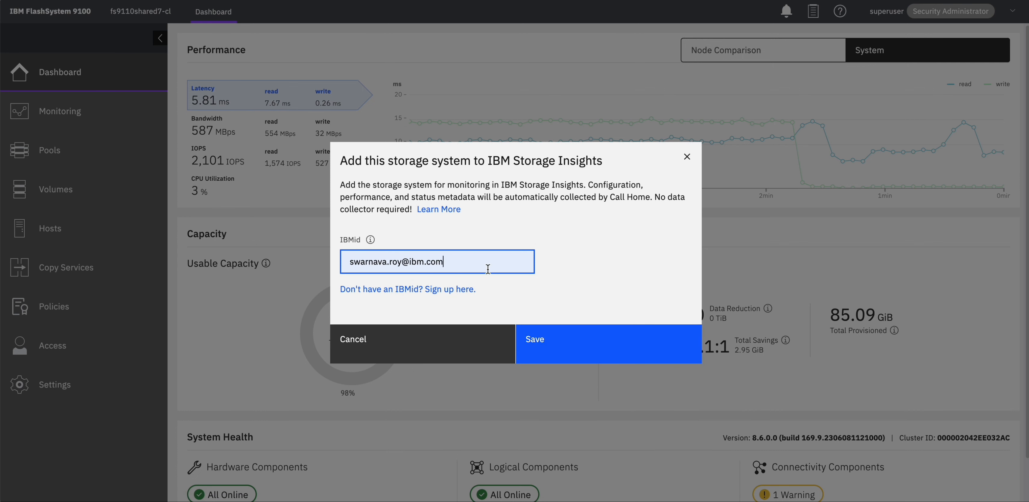
pyautogui.click(537, 354)
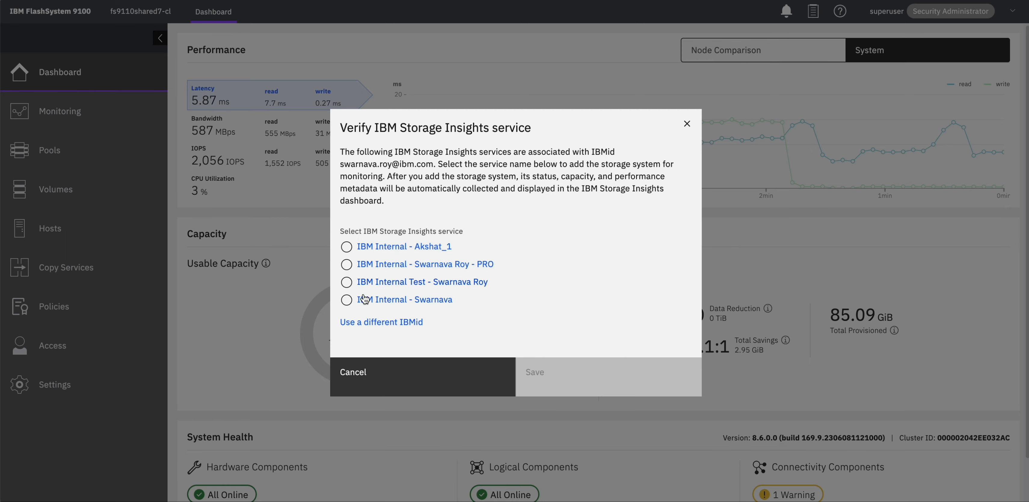
# Step: Choose the last listed IBM Internal service for monitoring the storage system, save it and close the finished task
pyautogui.click(365, 300)
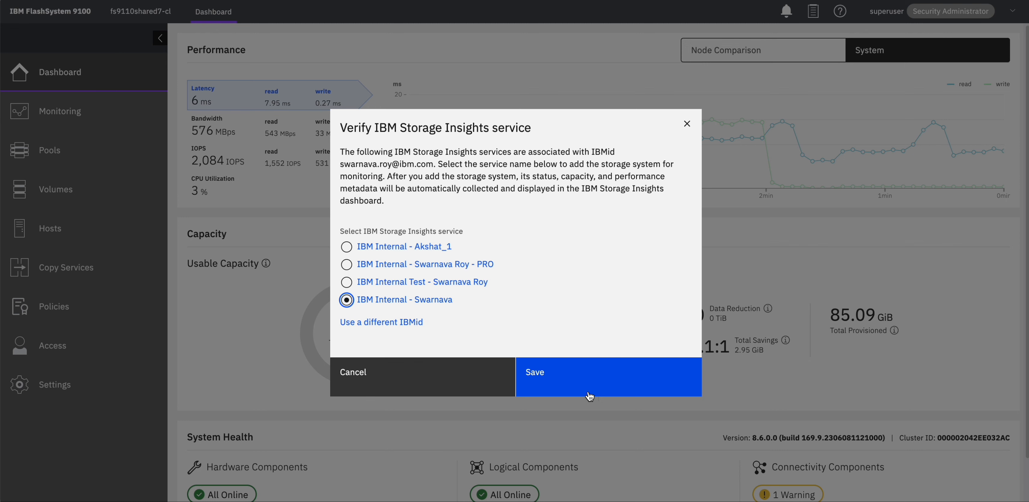
pyautogui.click(552, 377)
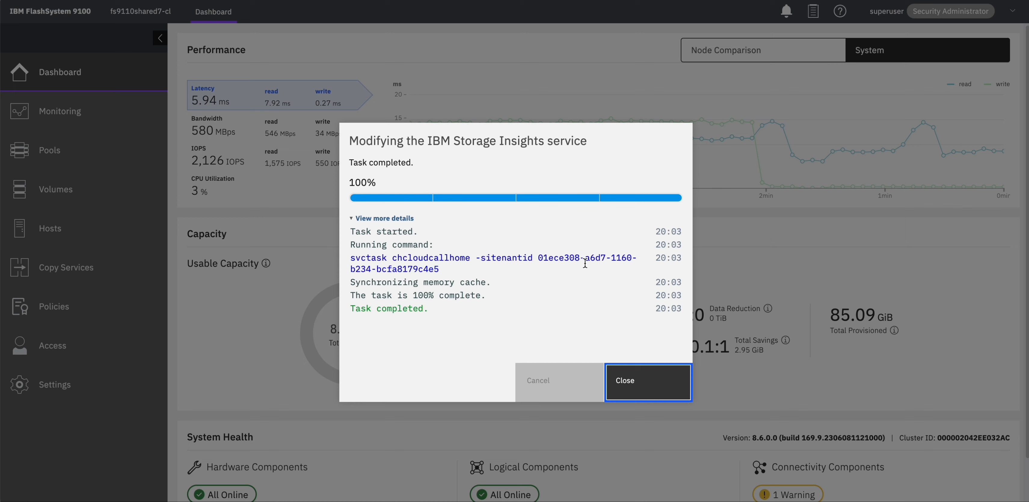
pyautogui.click(624, 389)
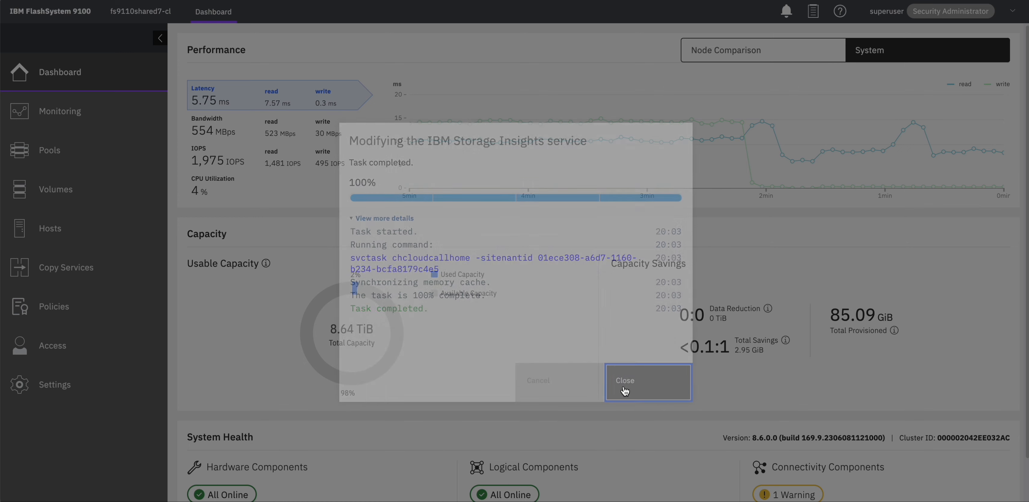
# Step: Open the Call Home support settings and follow the IBM Storage Insights URL to the registered service
pyautogui.click(100, 400)
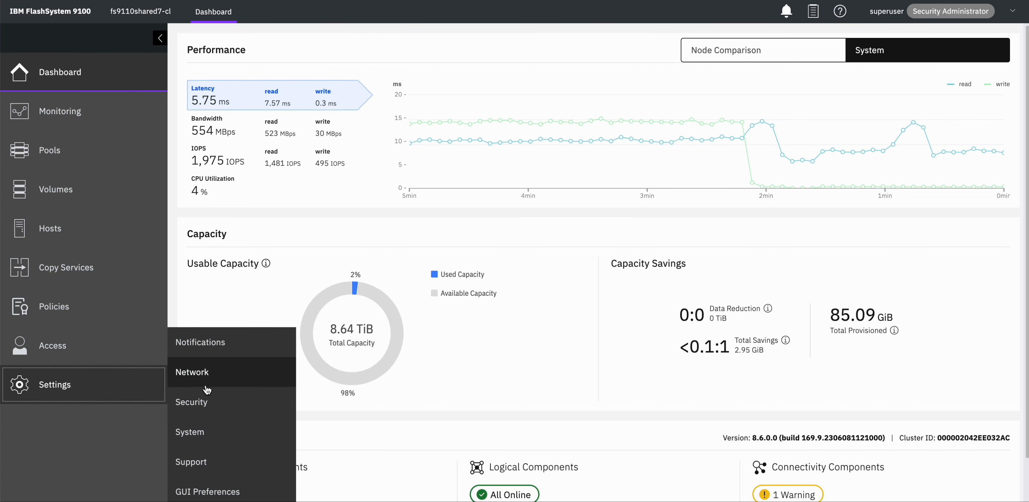
pyautogui.click(201, 458)
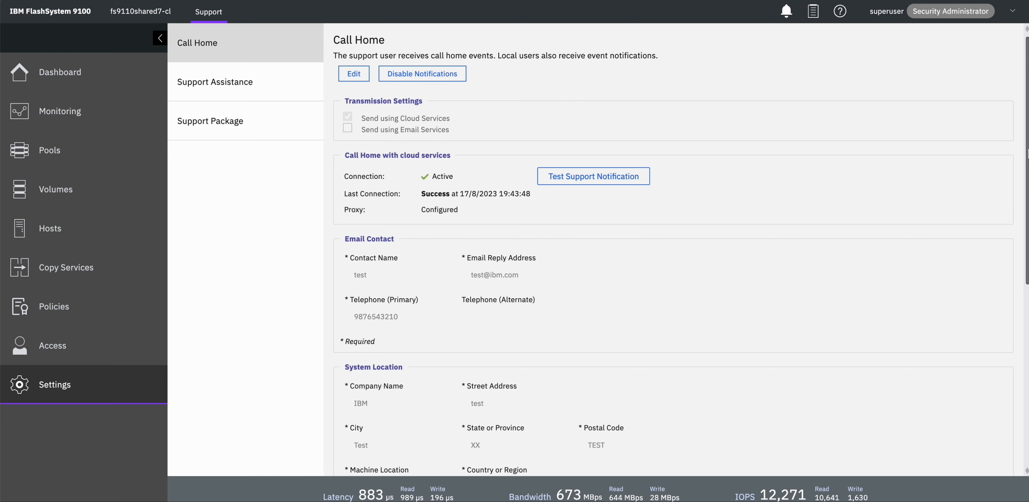
pyautogui.scroll(-8, 1027, 154)
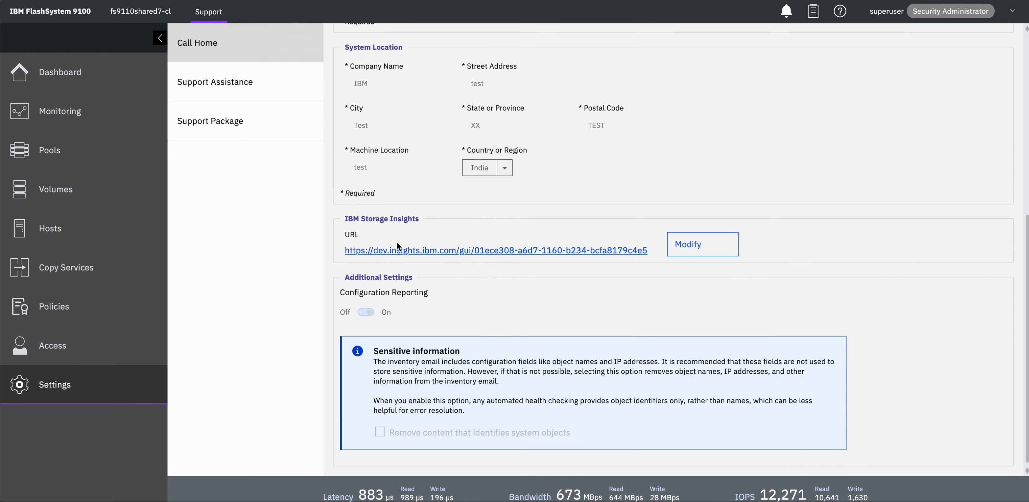
pyautogui.click(409, 251)
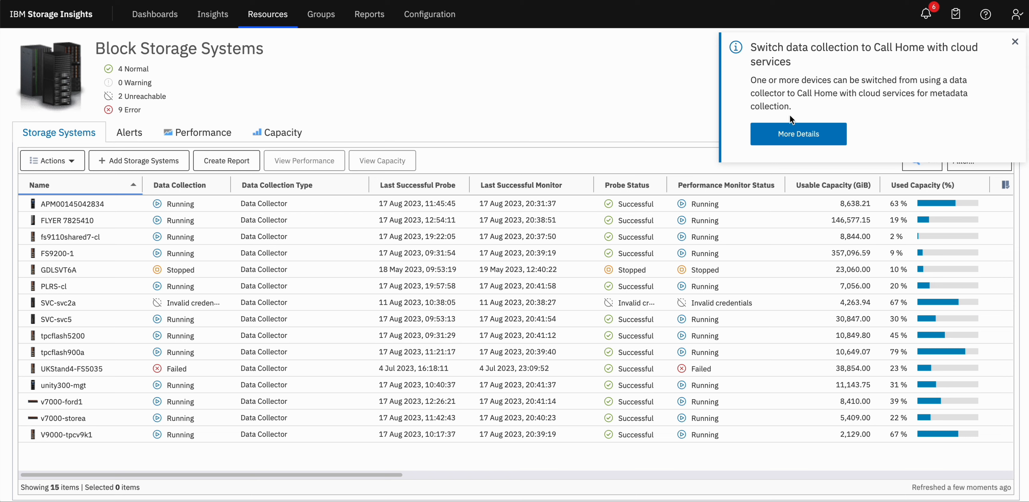
# Step: Switch metadata collection for fs9110shared7-cl from the data collector to Call Home with cloud services
pyautogui.click(796, 135)
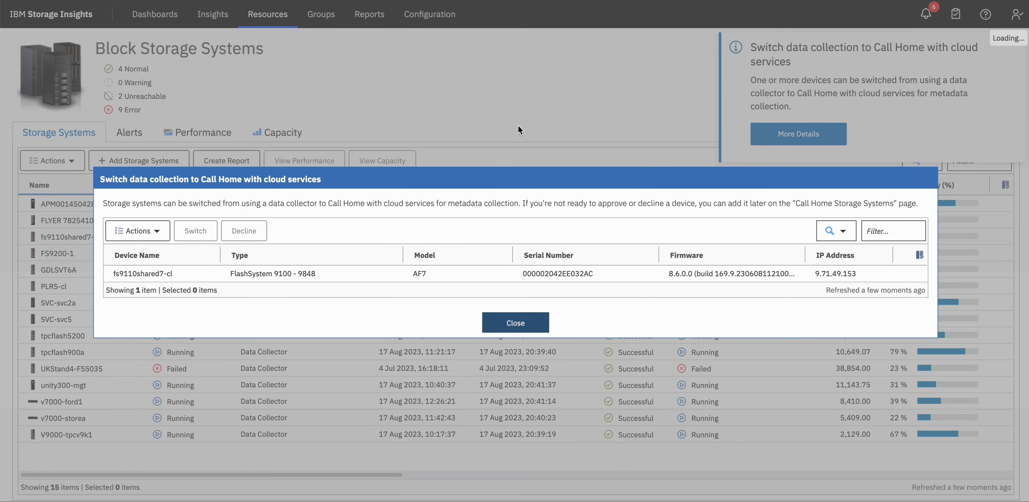
pyautogui.click(157, 279)
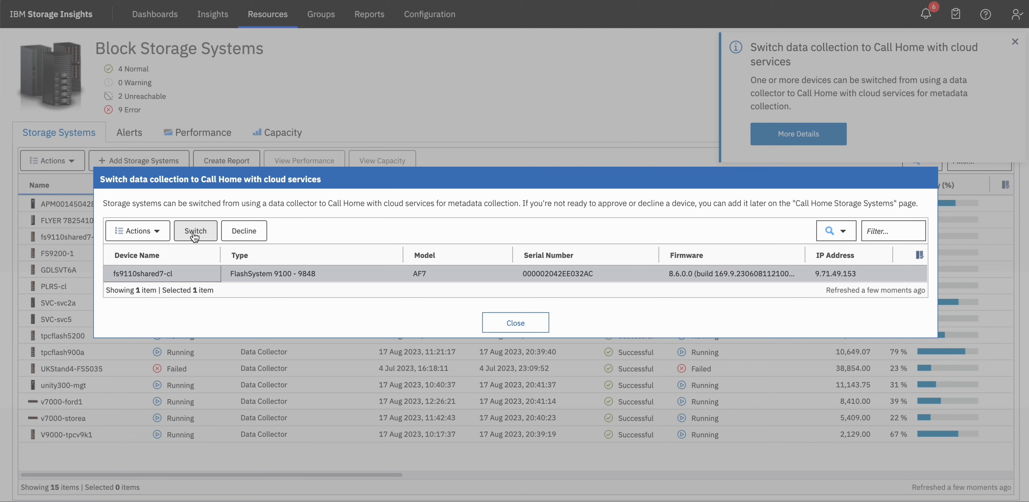
pyautogui.click(194, 236)
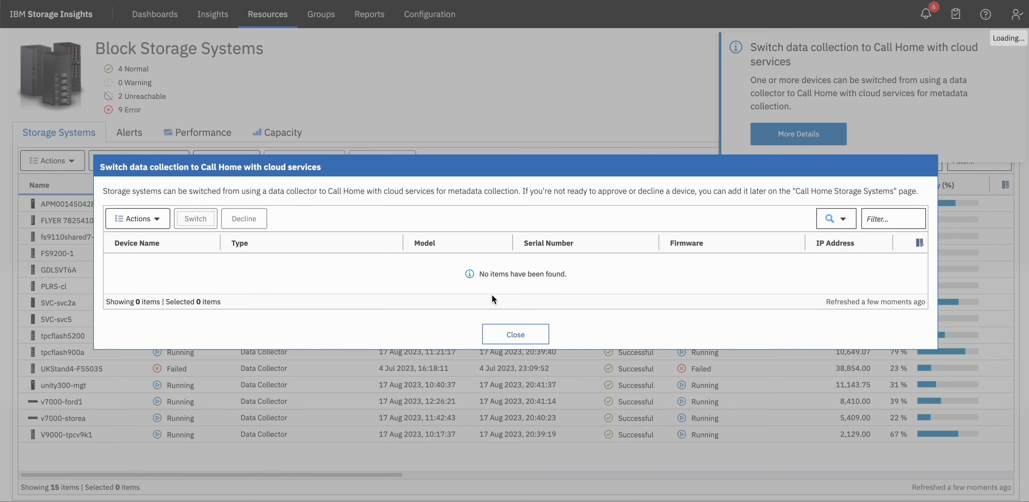
pyautogui.click(509, 329)
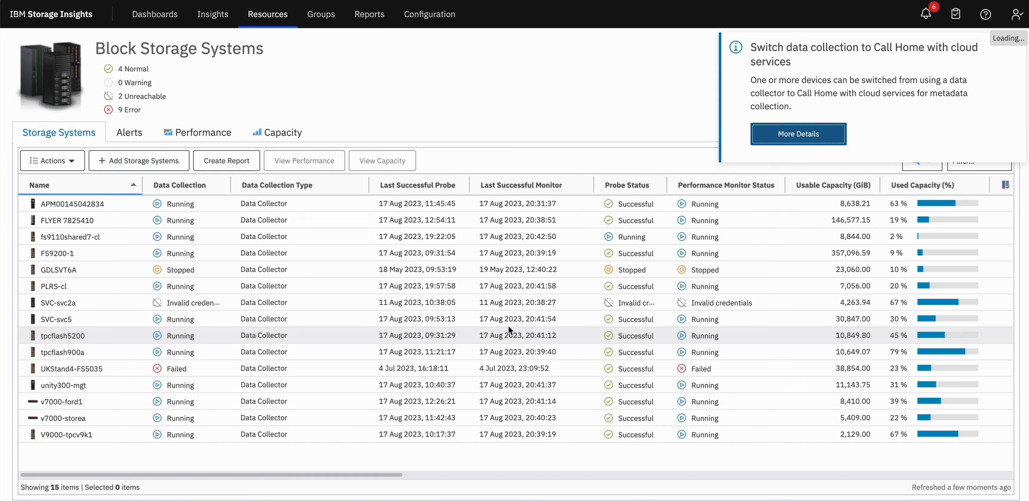
# Step: Check the completed tasks and the general properties of fs9110shared7-cl to verify its data collection type
pyautogui.click(957, 19)
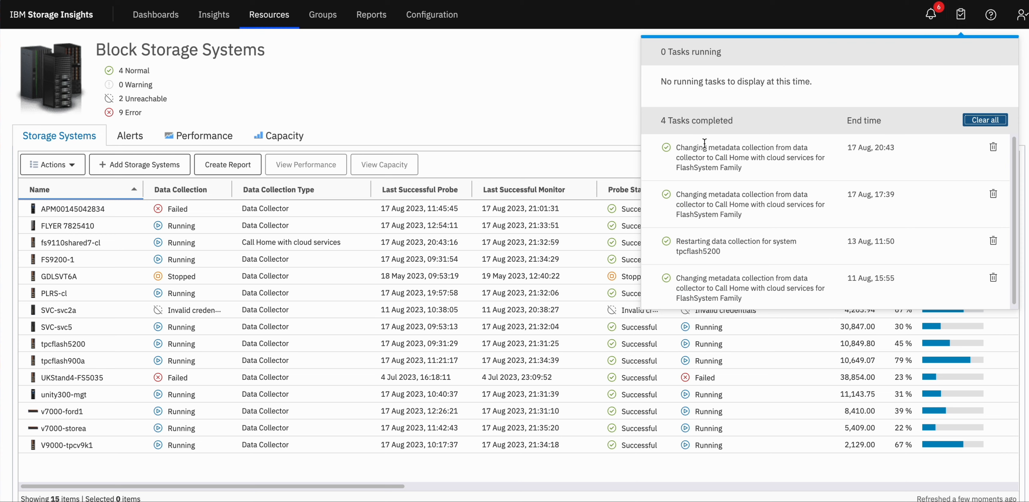
pyautogui.click(578, 119)
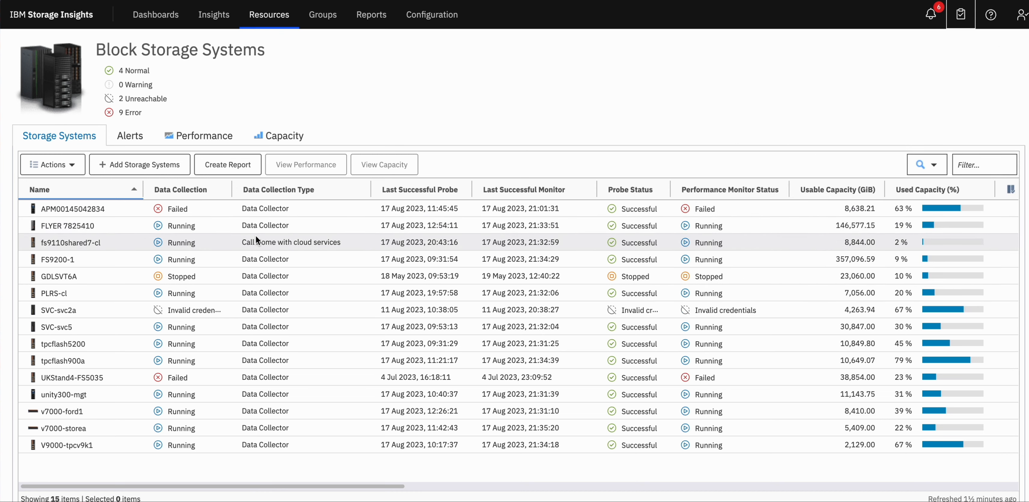
pyautogui.click(97, 243)
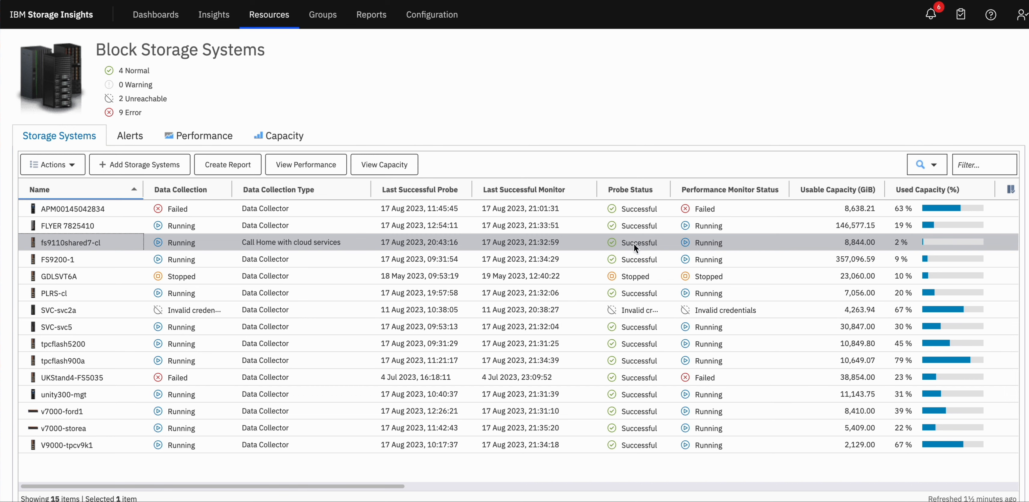
pyautogui.rightClick(115, 240)
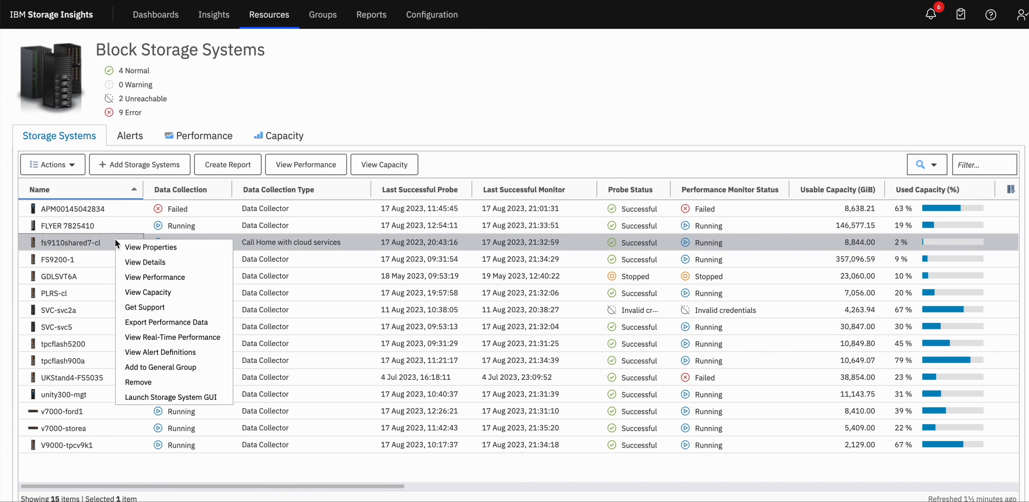
pyautogui.click(162, 246)
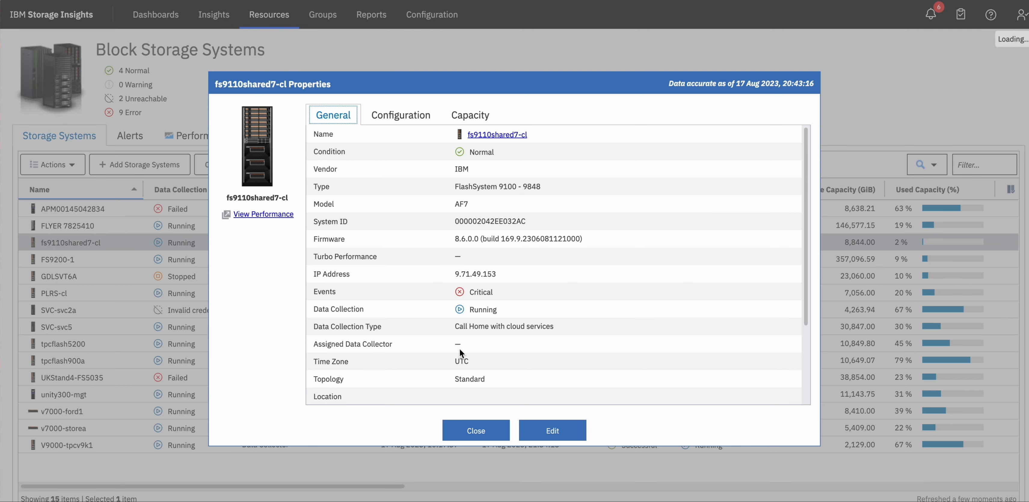
pyautogui.click(466, 431)
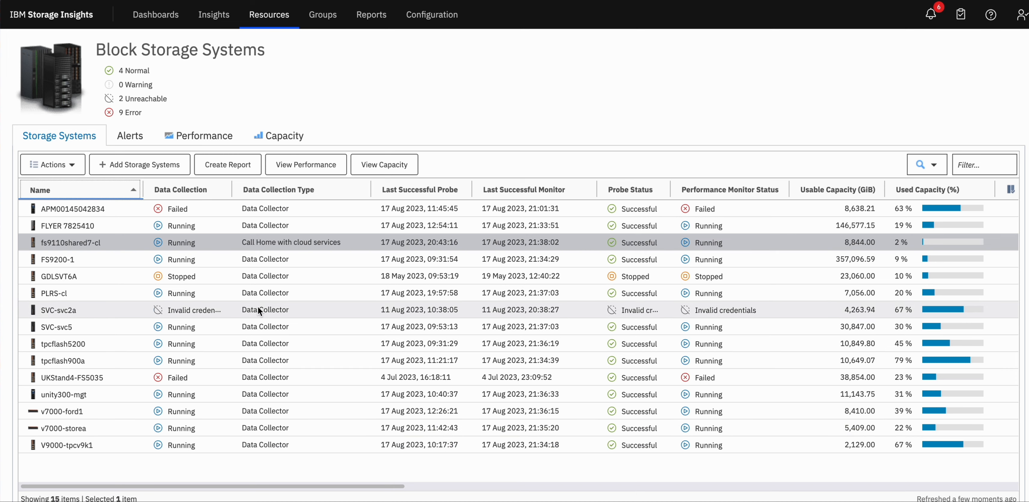
# Step: Open the details of fs9110shared7-cl and examine its volumes' performance as a chart and as a table
pyautogui.doubleClick(86, 243)
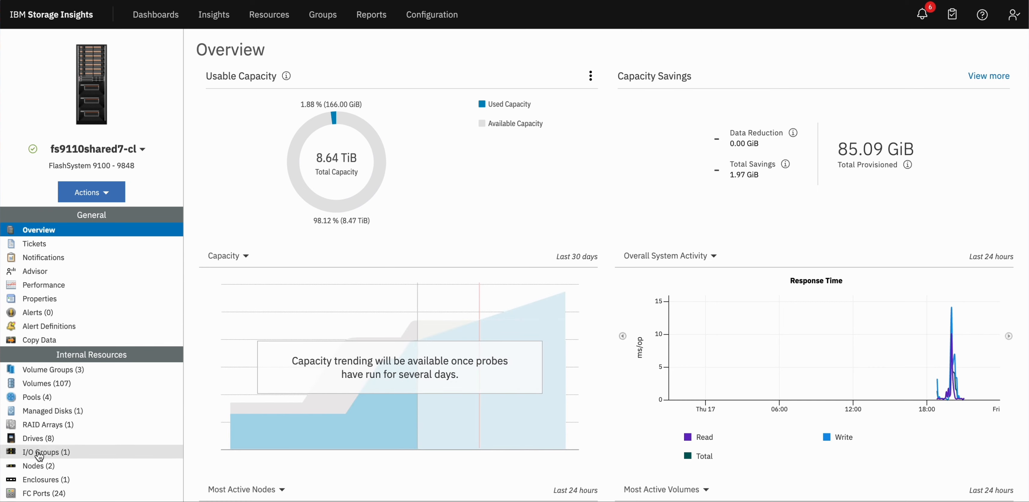
pyautogui.click(67, 385)
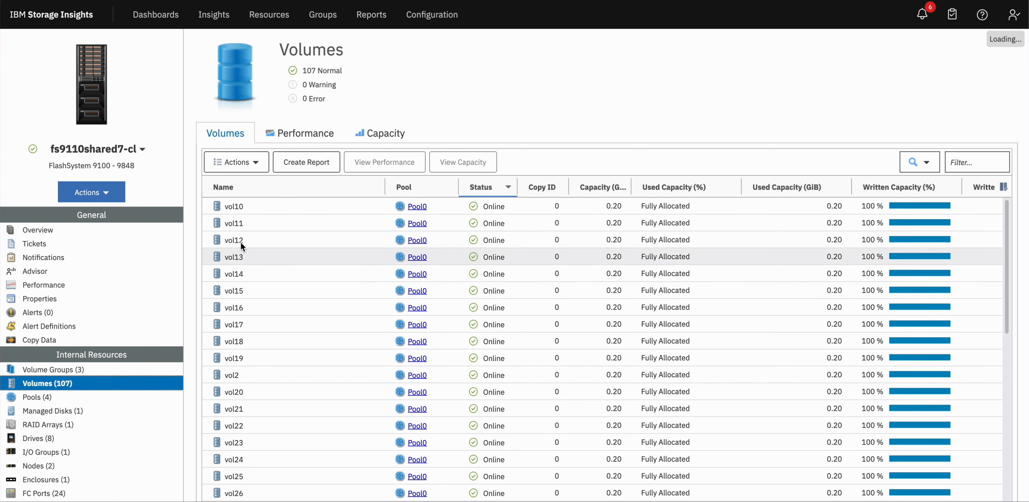
pyautogui.click(303, 136)
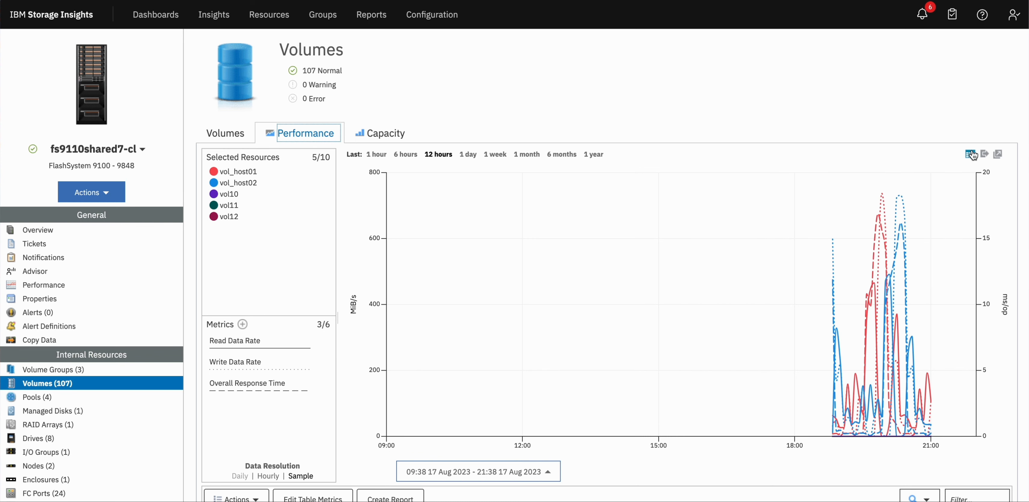
pyautogui.click(971, 154)
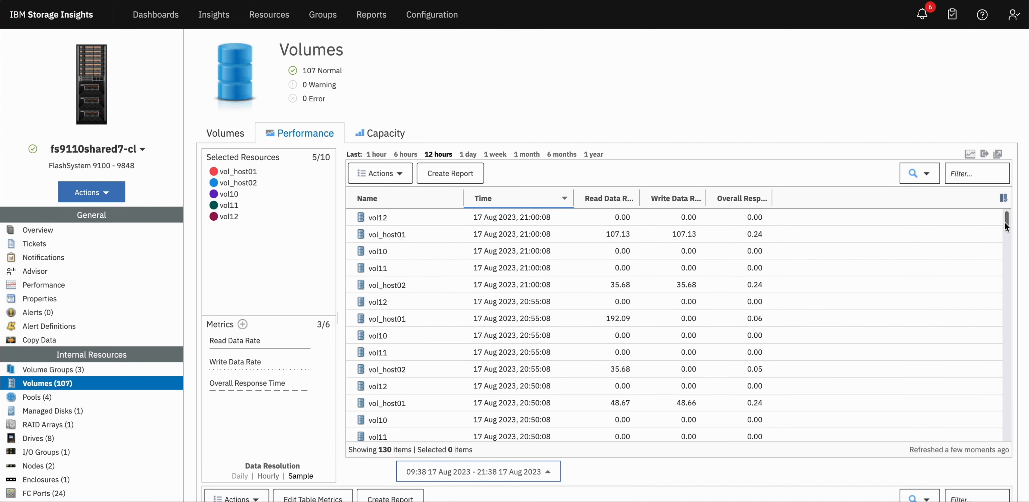
pyautogui.moveTo(1005, 220)
pyautogui.mouseDown()
pyautogui.moveTo(993, 440)
pyautogui.moveTo(1001, 205)
pyautogui.mouseUp()
# Step: View the key performance indicators of fs9110shared7-cl and return to the list of block storage systems
pyautogui.click(52, 286)
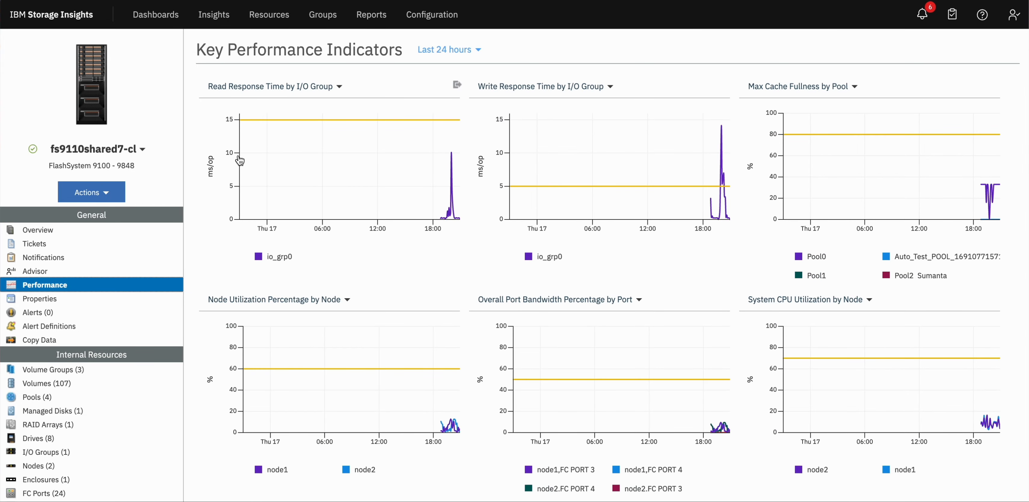
pyautogui.click(267, 18)
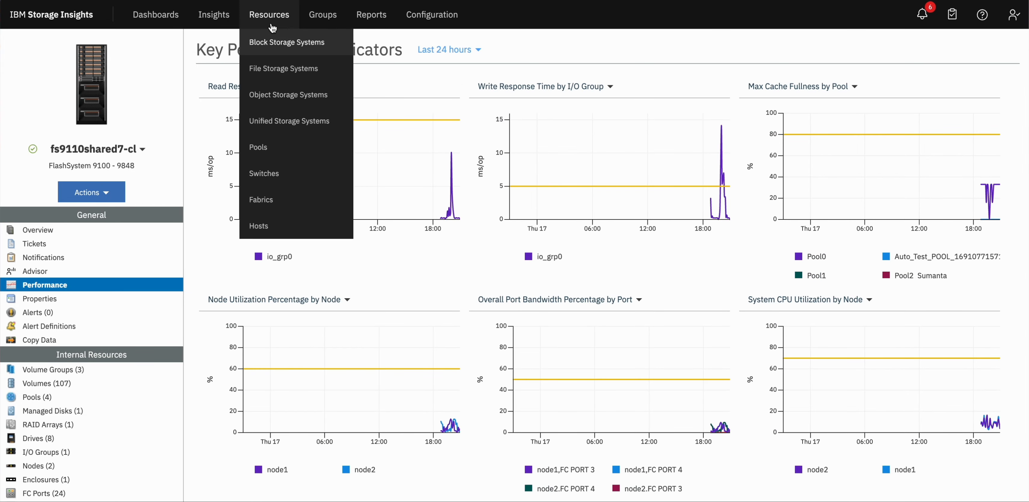
pyautogui.click(262, 45)
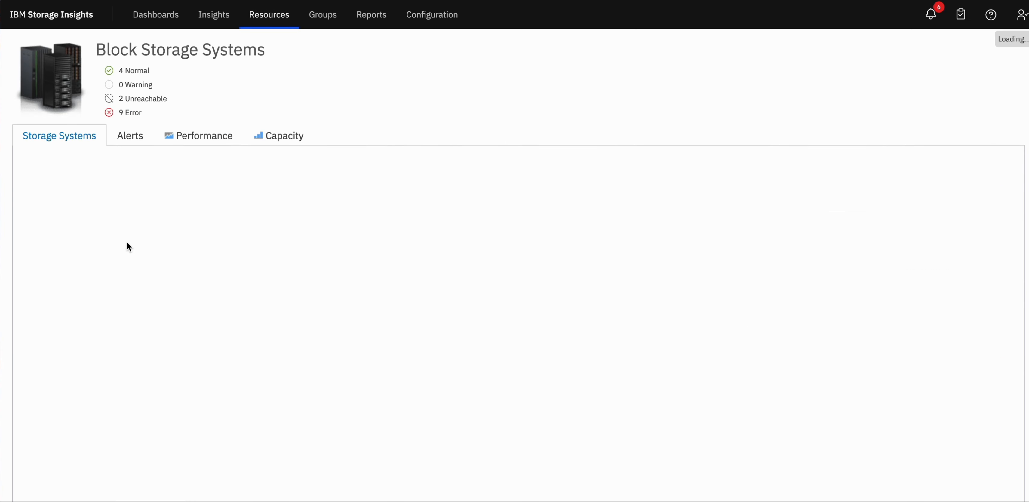